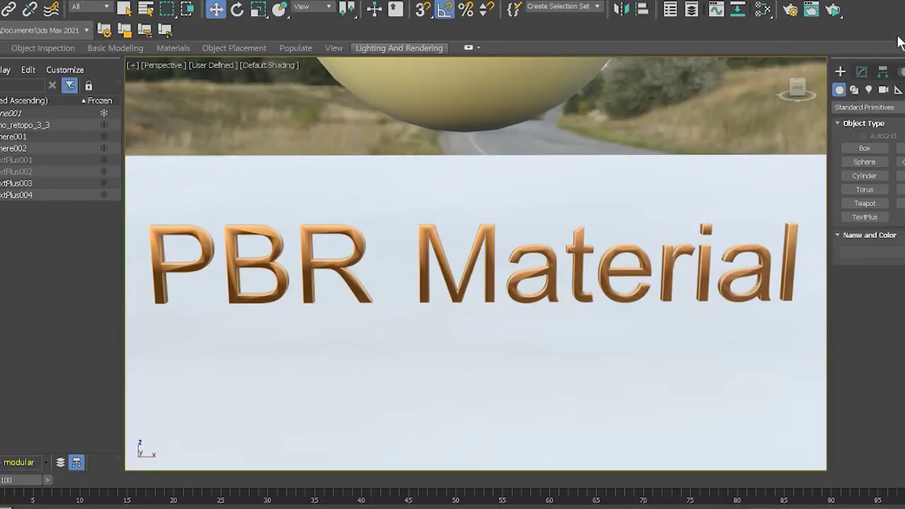
- In Slate View1, add Physical Material #22 and PBR Material nodes #23 (Metal/Rough) and #24 (Spec/Gloss)
left_click(763, 9)
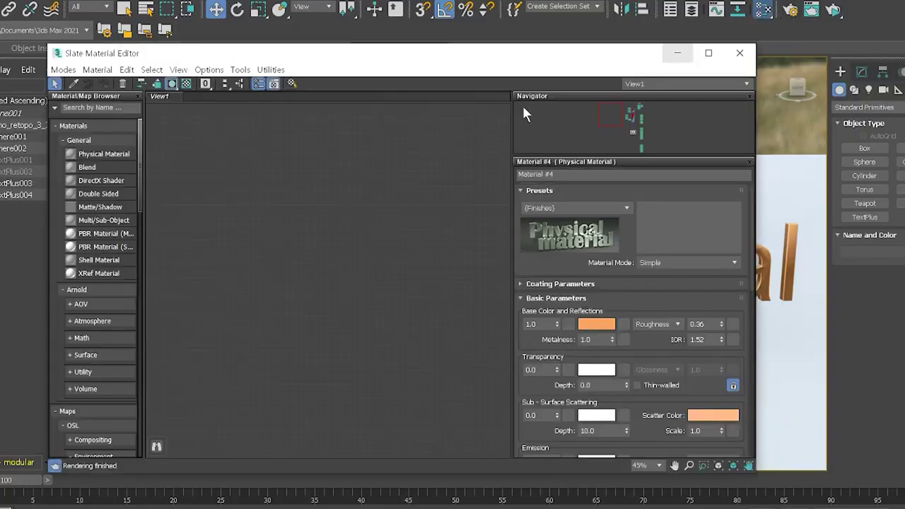
left_click_drag(222, 170, 223, 170)
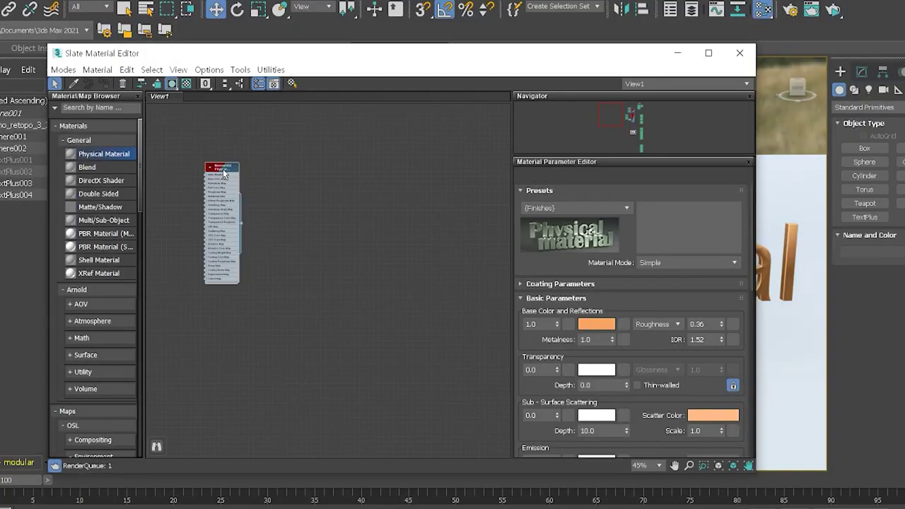
scroll(228, 173, "up", 2)
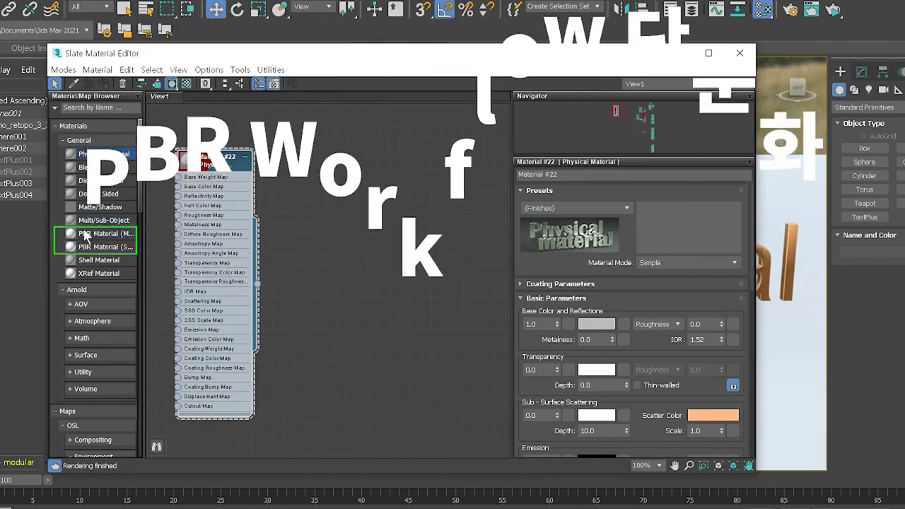
left_click_drag(99, 233, 326, 224)
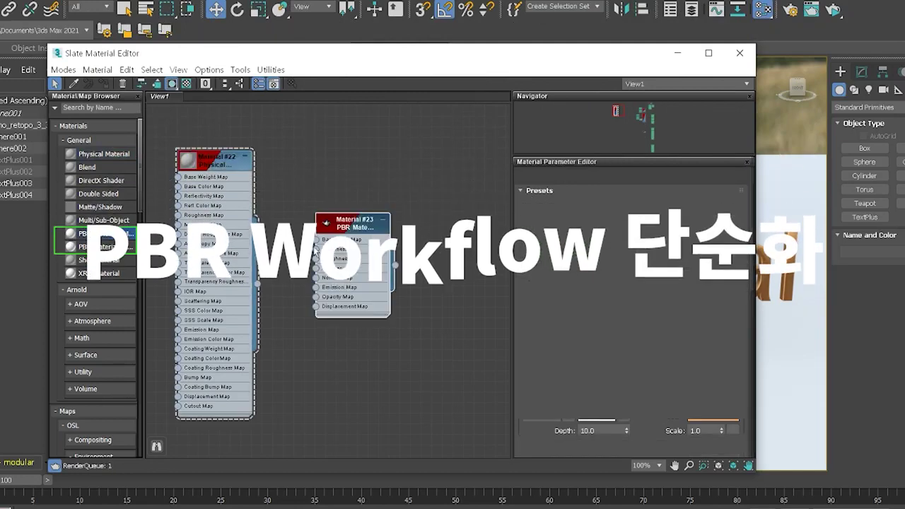
mouse_move(99, 246)
left_mouse_down()
mouse_move(432, 223)
mouse_move(453, 233)
left_mouse_up()
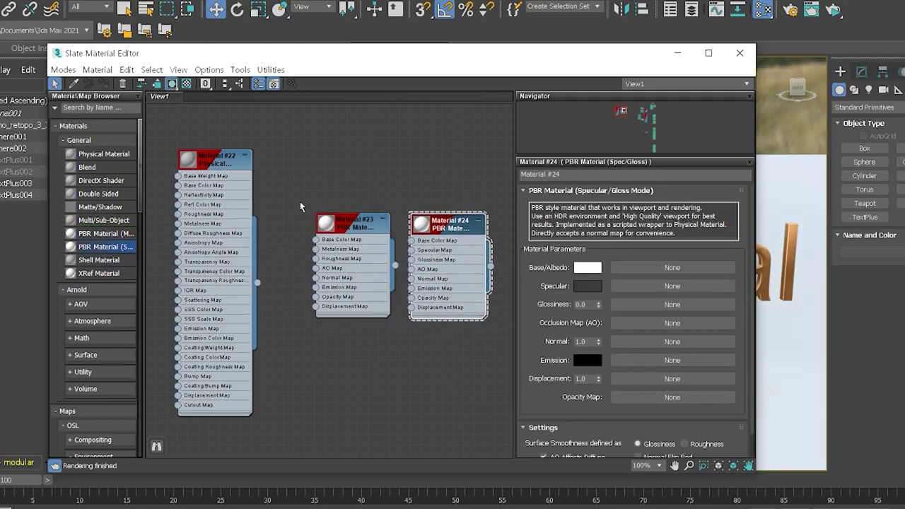
left_click_drag(419, 340, 503, 330)
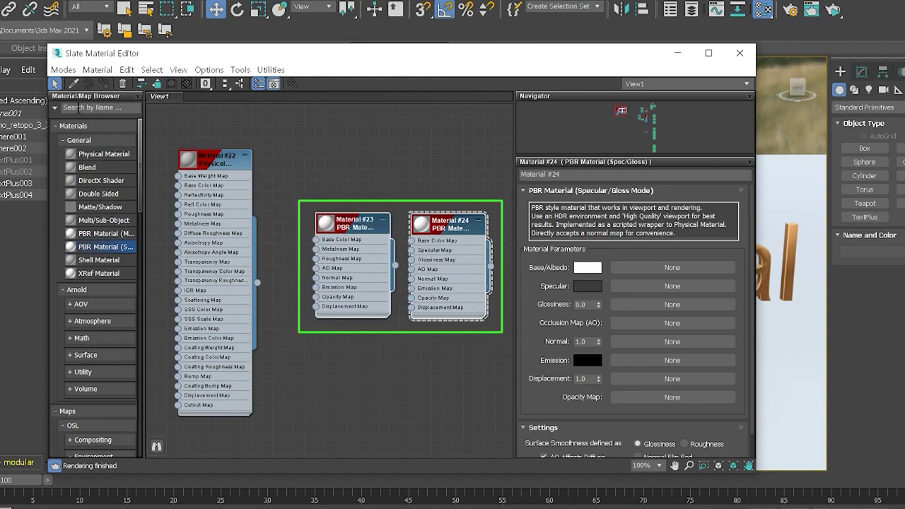
left_click(79, 106)
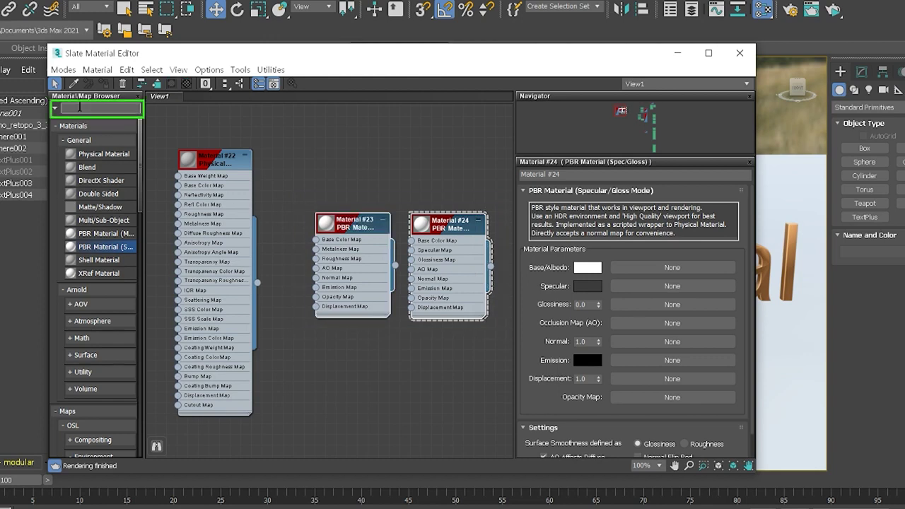
type("bir")
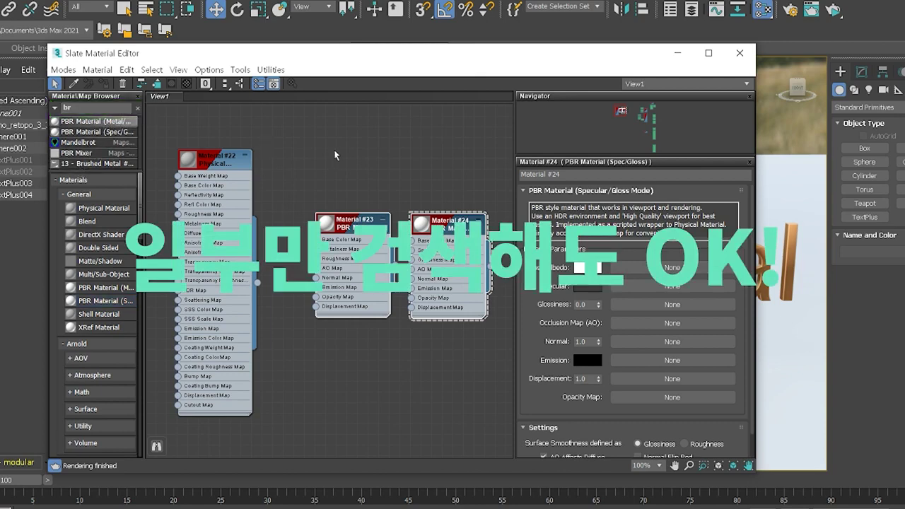
left_click_drag(335, 155, 335, 155)
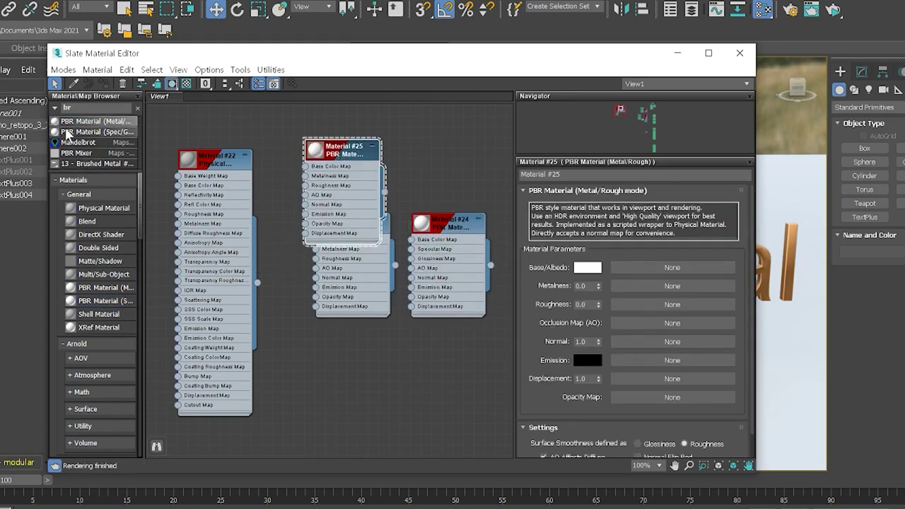
left_click_drag(420, 161, 439, 157)
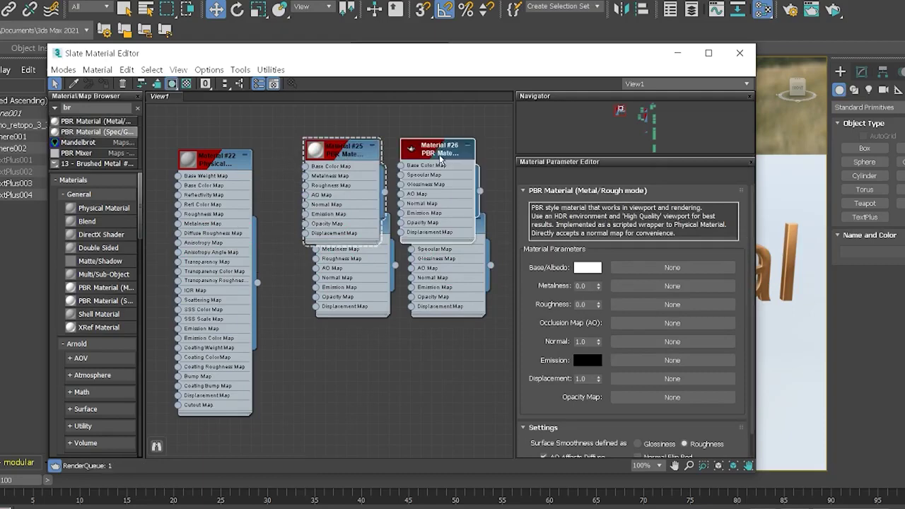
left_click(139, 109)
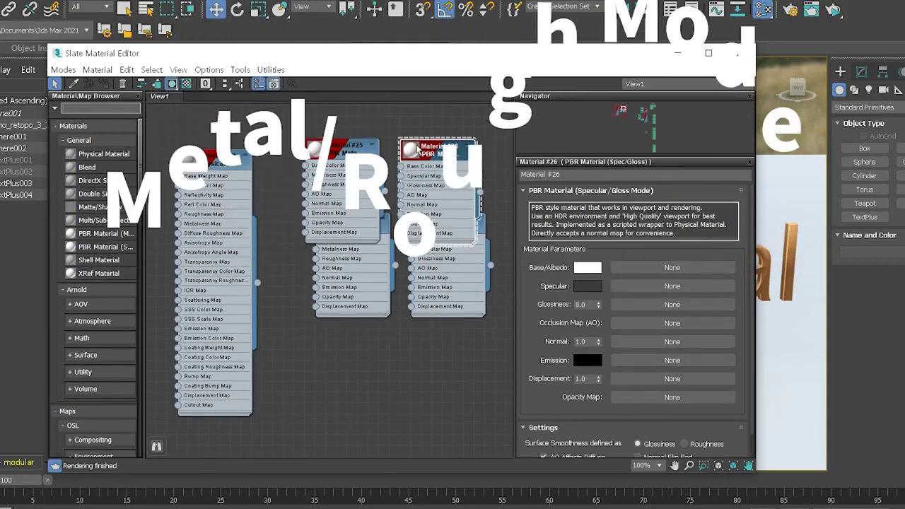
left_click(362, 150)
key("Delete")
left_click(424, 152)
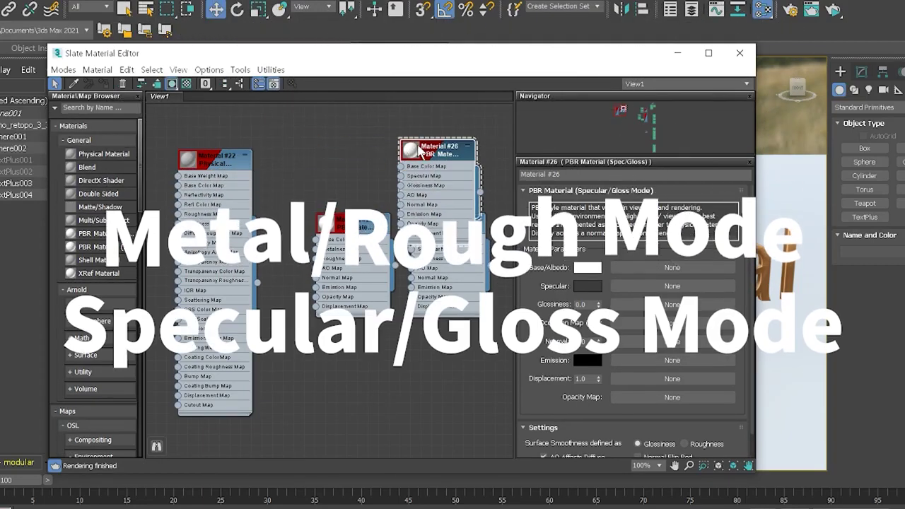
key("Delete")
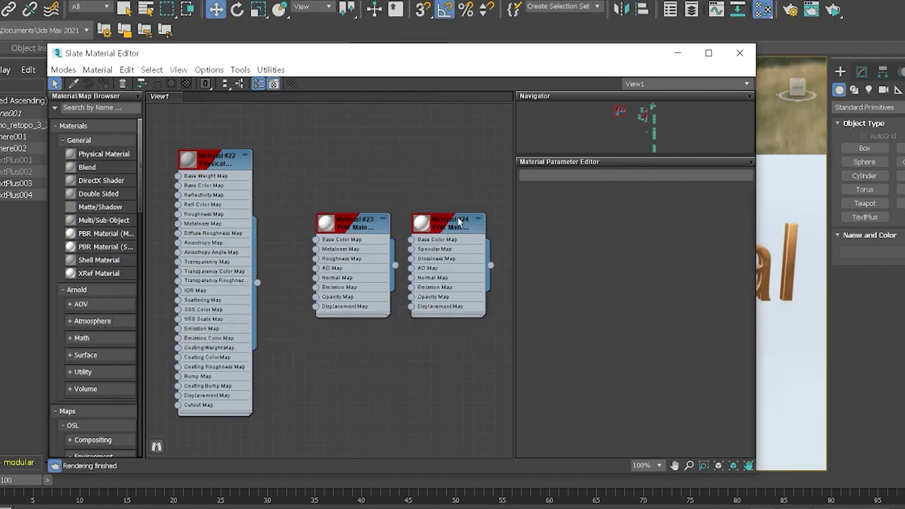
- Delete the Spec/Gloss Material #24 node and reposition Material #23
left_click(456, 222)
key("Delete")
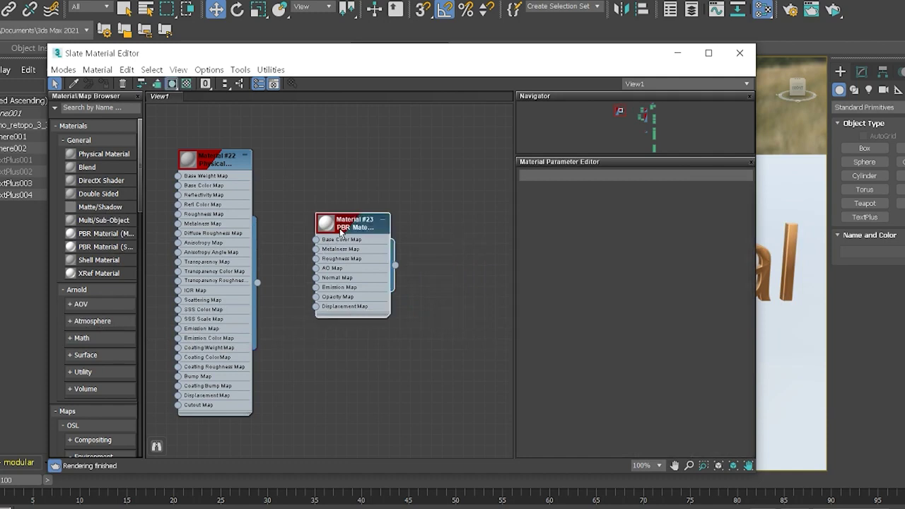
left_click_drag(341, 231, 373, 220)
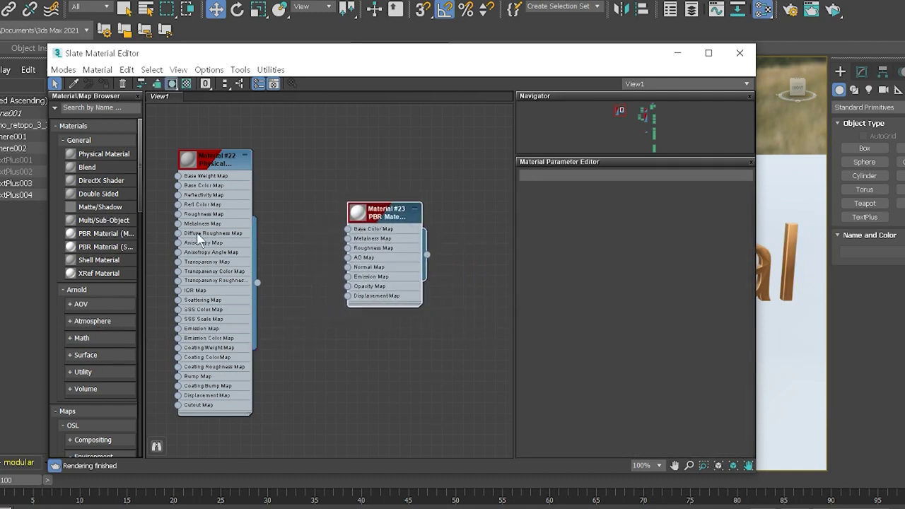
- Show all Additional Params on Material #22 and Material #23
right_click(203, 234)
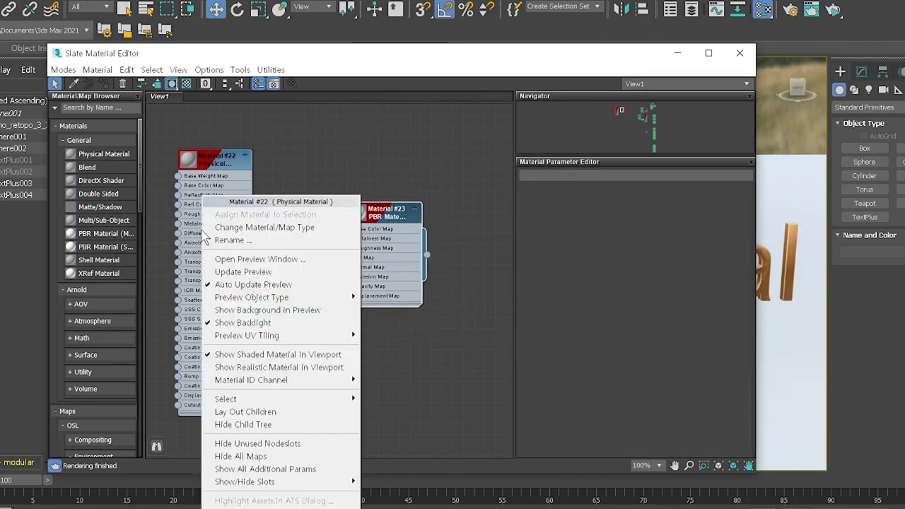
left_click(309, 470)
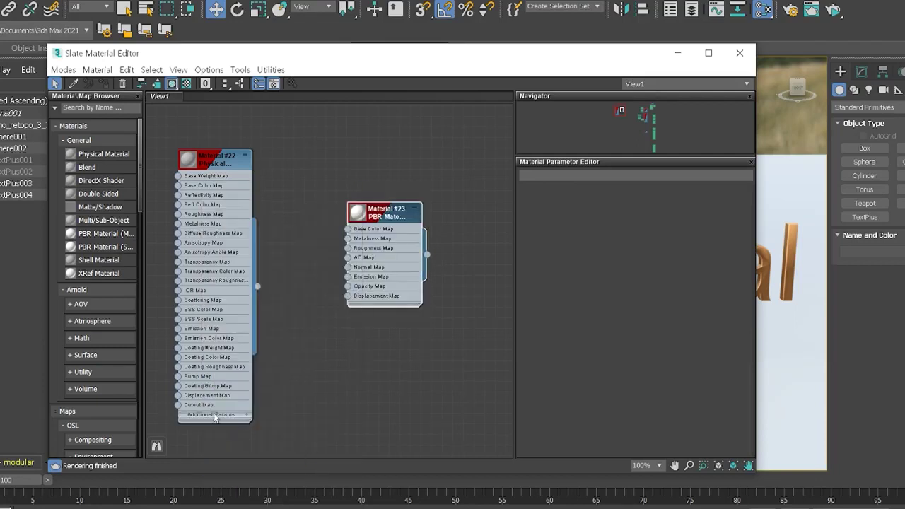
double_click(248, 417)
right_click(393, 268)
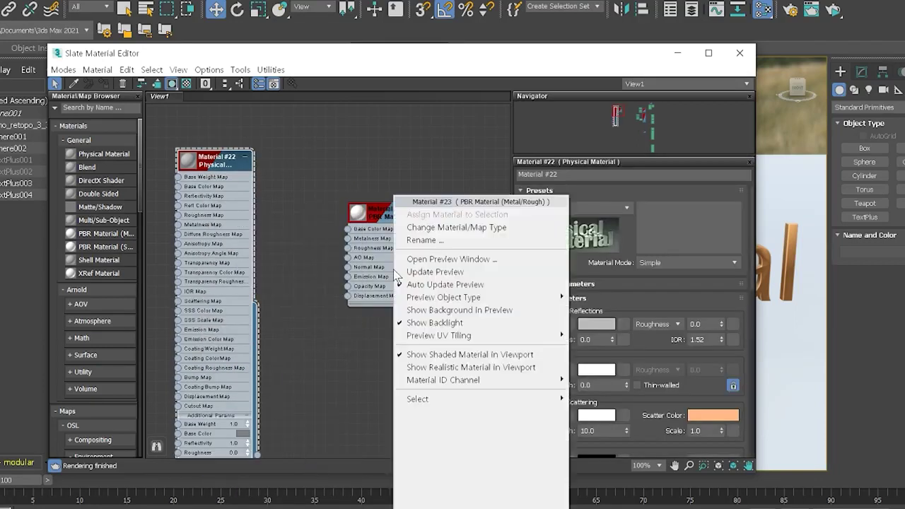
left_click(489, 469)
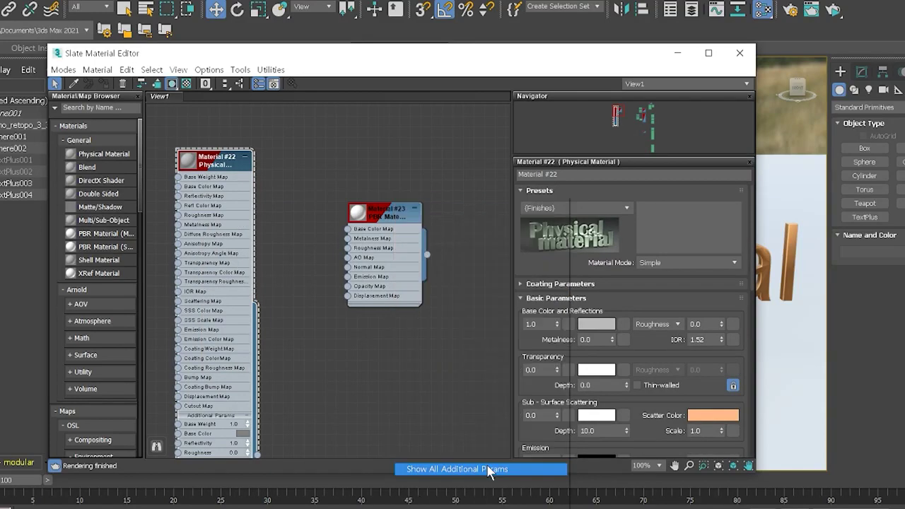
double_click(418, 314)
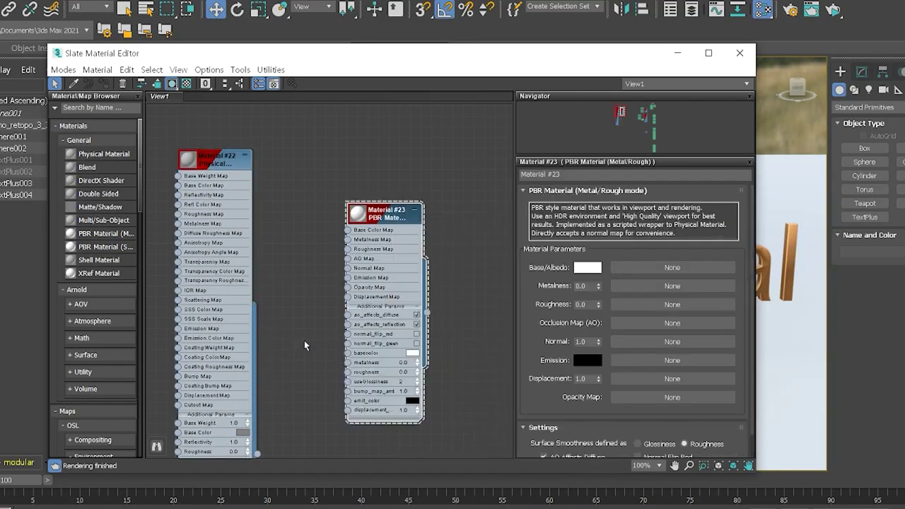
- Collapse the expanded additional parameters on both Material #22 and #23
scroll(286, 344, "down", 2)
scroll(284, 347, "down", 3)
mouse_move(281, 379)
middle_mouse_down()
mouse_move(294, 303)
mouse_move(291, 248)
middle_mouse_up()
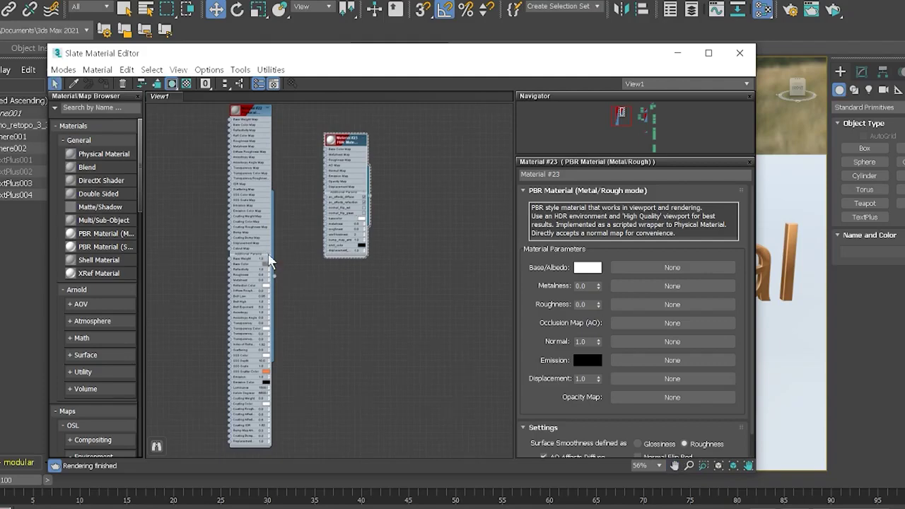
double_click(270, 262)
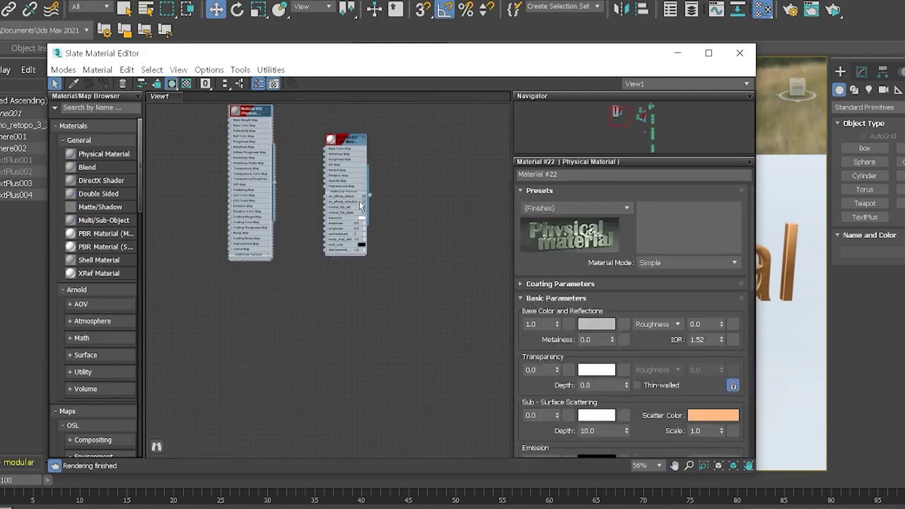
double_click(366, 195)
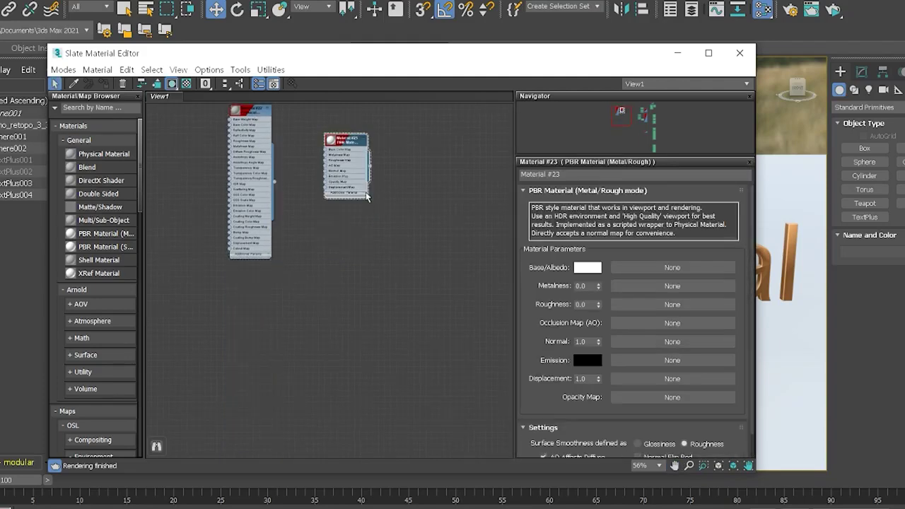
scroll(313, 209, "up", 5)
- Assign the white PBR Material #23 to the sphere above the PBR Material label
mouse_move(306, 180)
middle_mouse_down()
mouse_move(317, 267)
mouse_move(337, 291)
middle_mouse_up()
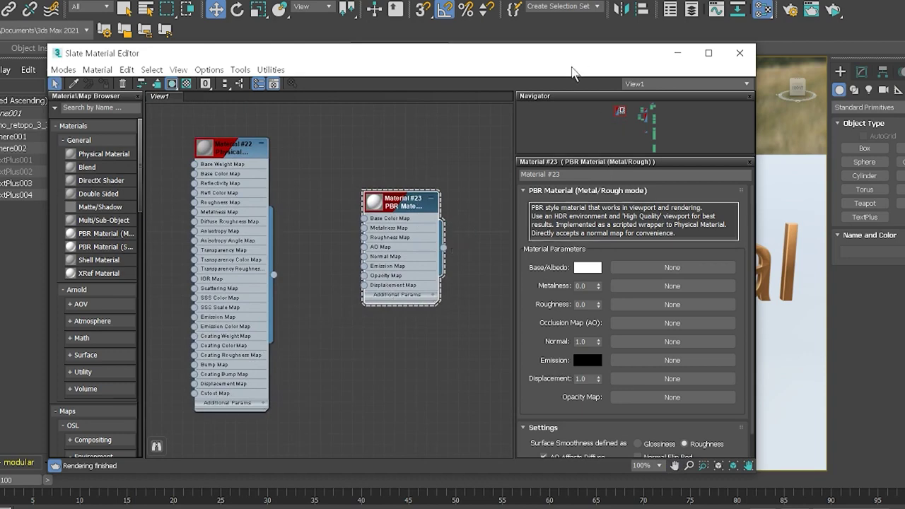
left_click_drag(580, 63, 457, 68)
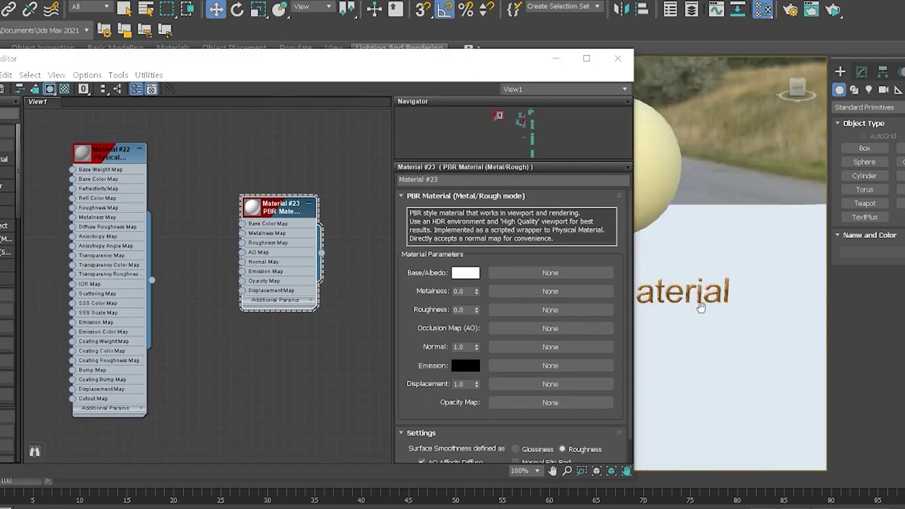
middle_click_drag(804, 347, 772, 344)
left_click_drag(300, 249, 321, 248)
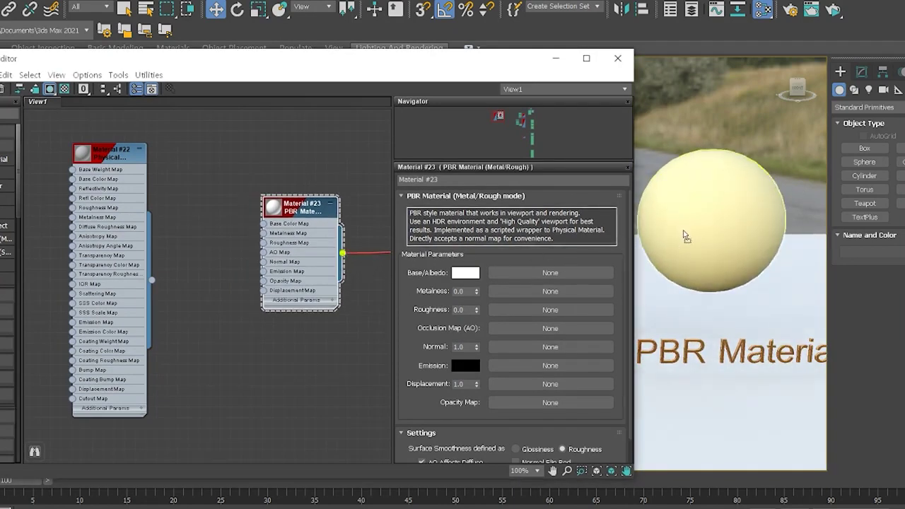
left_click_drag(627, 255, 683, 230)
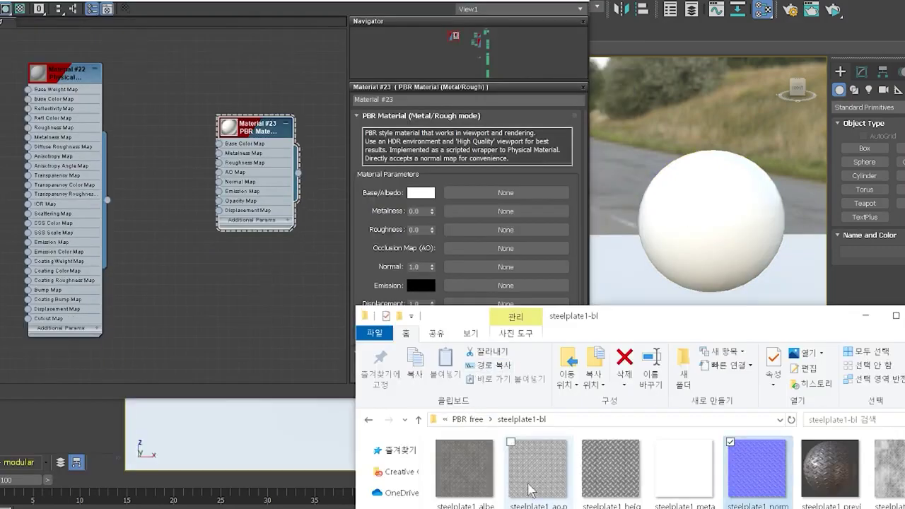
- Load steelplate1 albedo, metallic, roughness and normal-ogl images into Material #23's matching slots
mouse_move(464, 468)
left_mouse_down()
mouse_move(510, 203)
mouse_move(523, 200)
left_mouse_up()
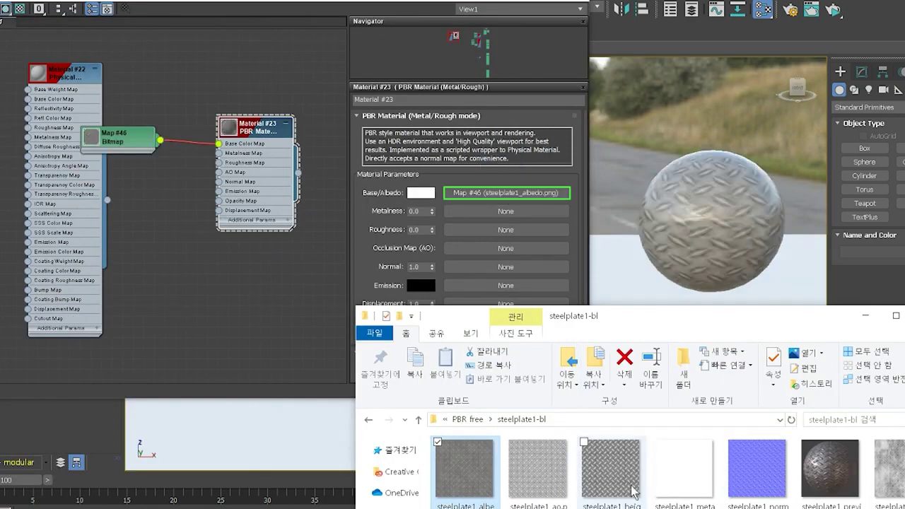
left_click(682, 467)
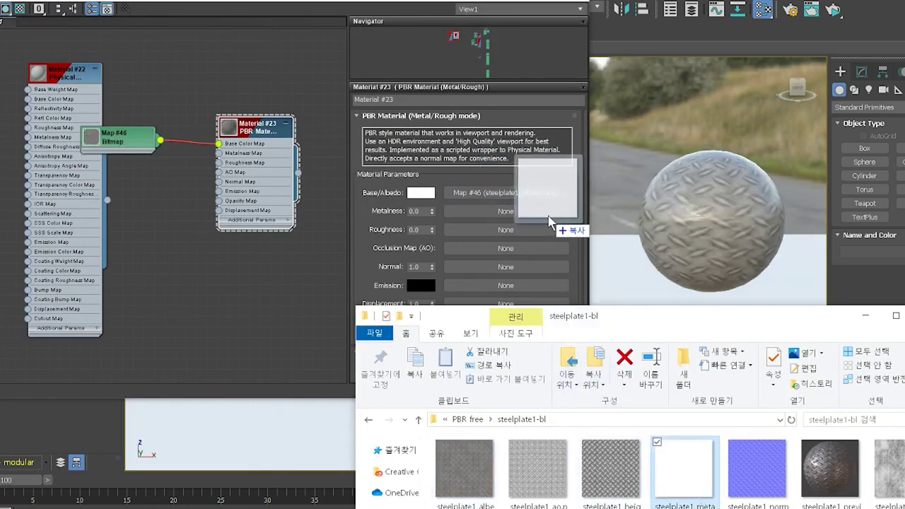
left_click_drag(568, 300, 559, 212)
left_click_drag(887, 467, 518, 236)
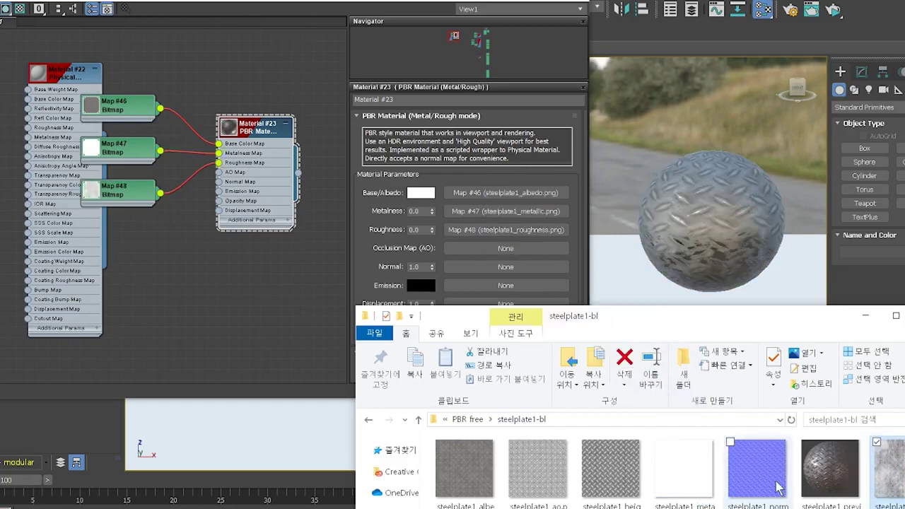
left_click_drag(755, 466, 528, 274)
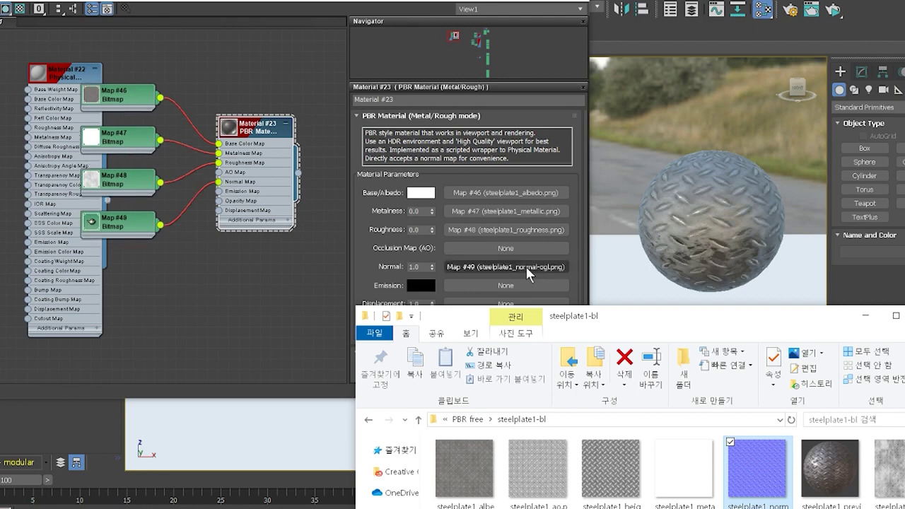
left_click(855, 320)
scroll(503, 357, "down", 2)
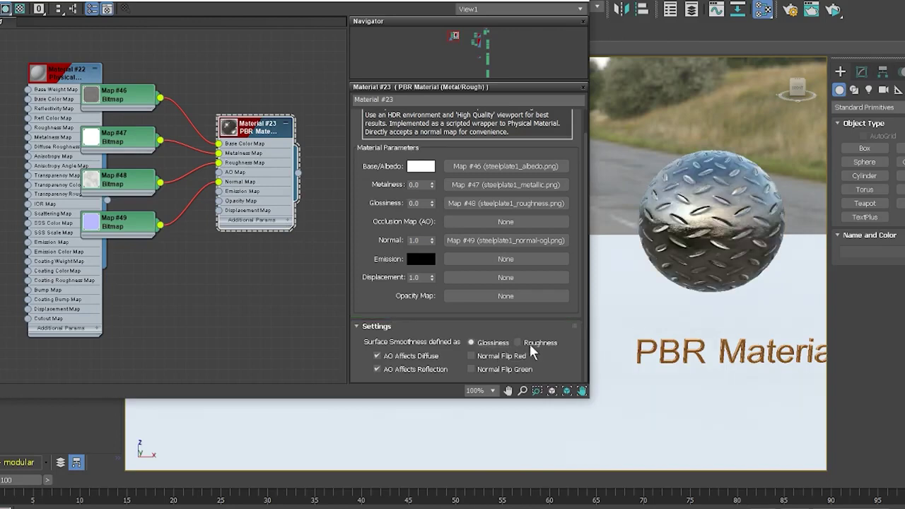
- Keep Material #23's surface smoothness as Glossiness and bring the Physical Material sphere into view
left_click(520, 342)
left_click(472, 343)
scroll(330, 279, "down", 2)
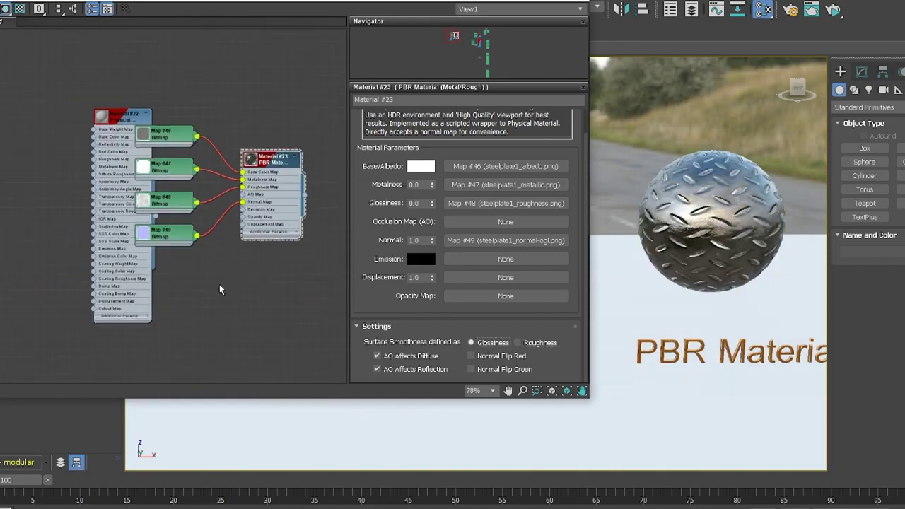
middle_click_drag(219, 290, 283, 286)
middle_click_drag(606, 297, 820, 298)
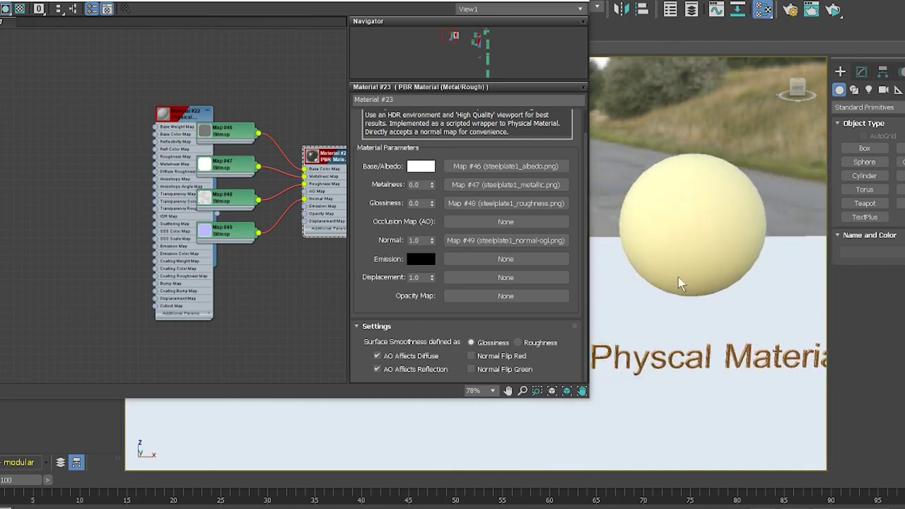
- Assign Material #22 to the left sphere and add steelplate1 albedo, metallic, roughness, normal bitmap nodes
left_click_drag(175, 118, 108, 117)
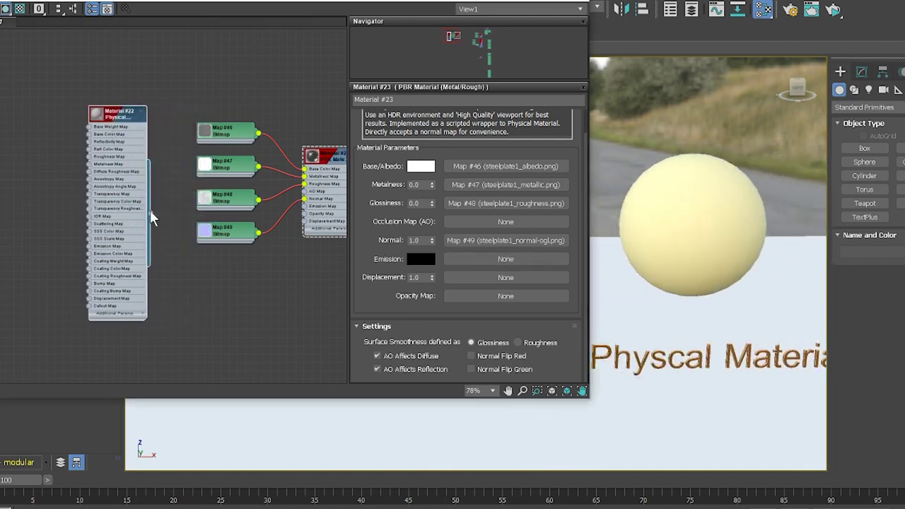
left_click_drag(472, 235, 663, 238)
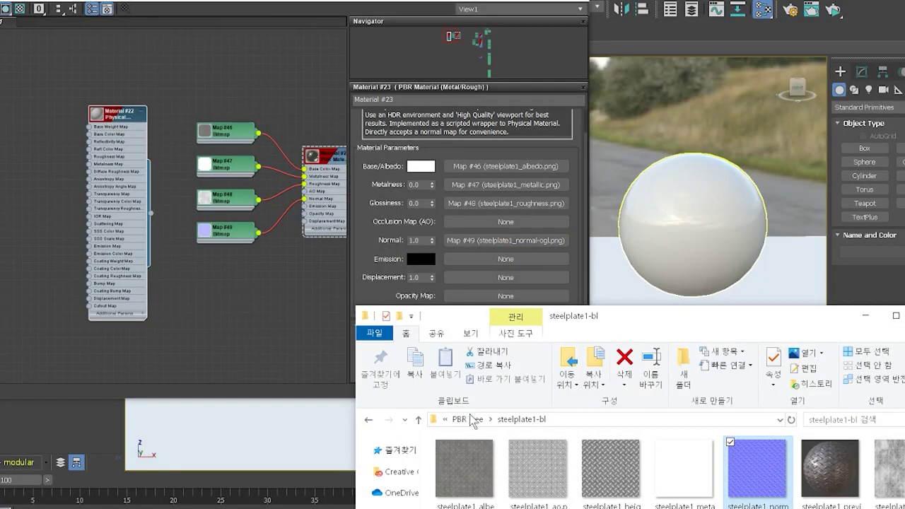
left_click_drag(464, 466, 17, 132)
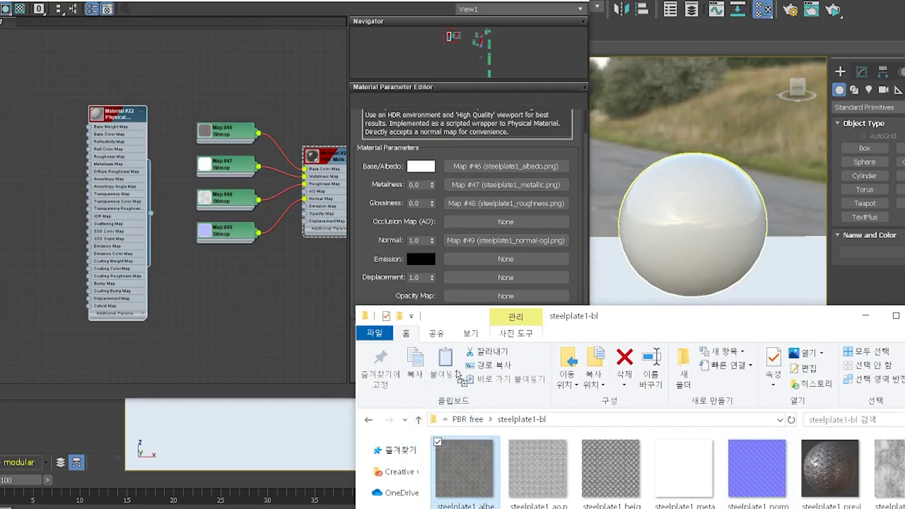
left_click_drag(685, 467, 112, 229)
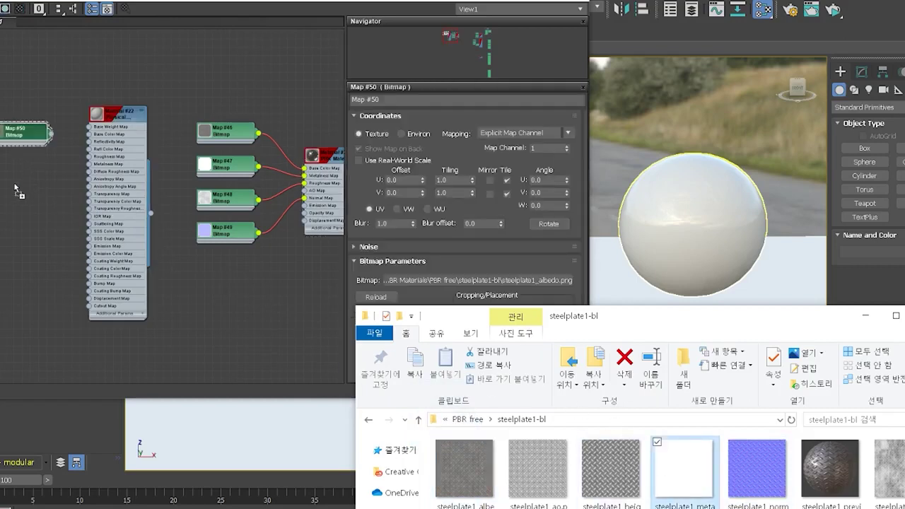
left_click_drag(889, 467, 186, 357)
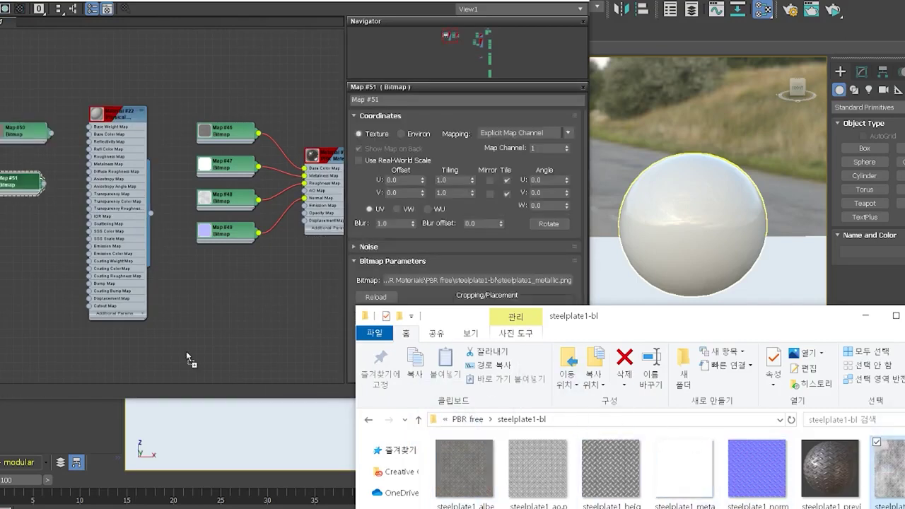
left_click_drag(15, 232, 15, 233)
left_click_drag(757, 467, 84, 358)
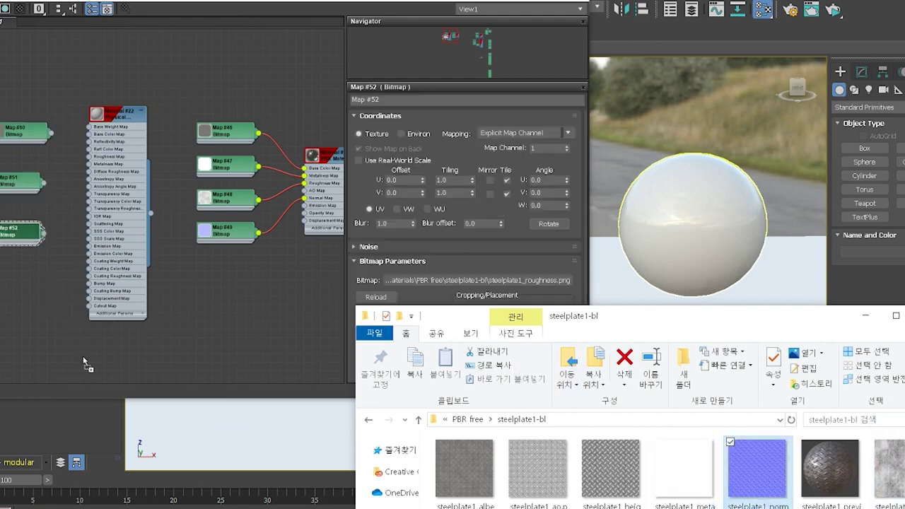
- Wire Map #50 to Base Color, #51 to Metalness, #52 to Roughness on Material #22
middle_click_drag(96, 223, 198, 221)
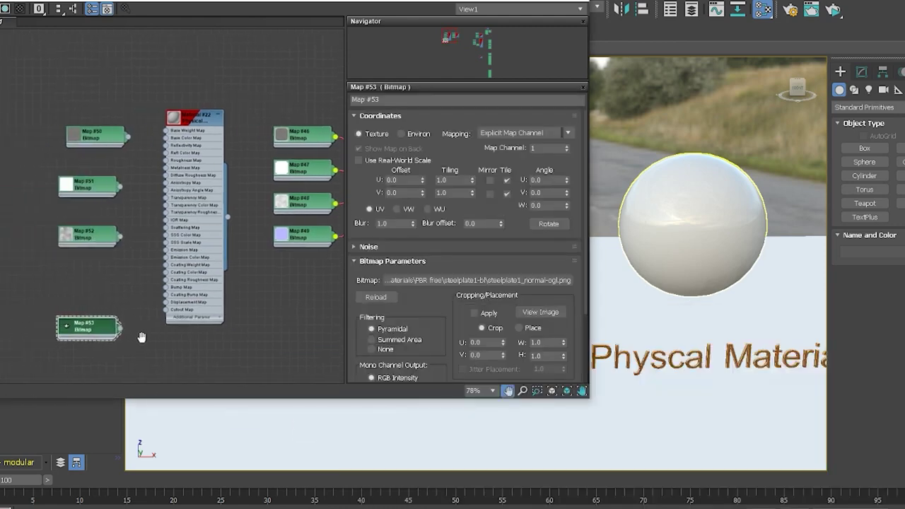
scroll(200, 190, "up", 2)
scroll(199, 190, "up", 1)
left_click_drag(156, 98, 214, 100)
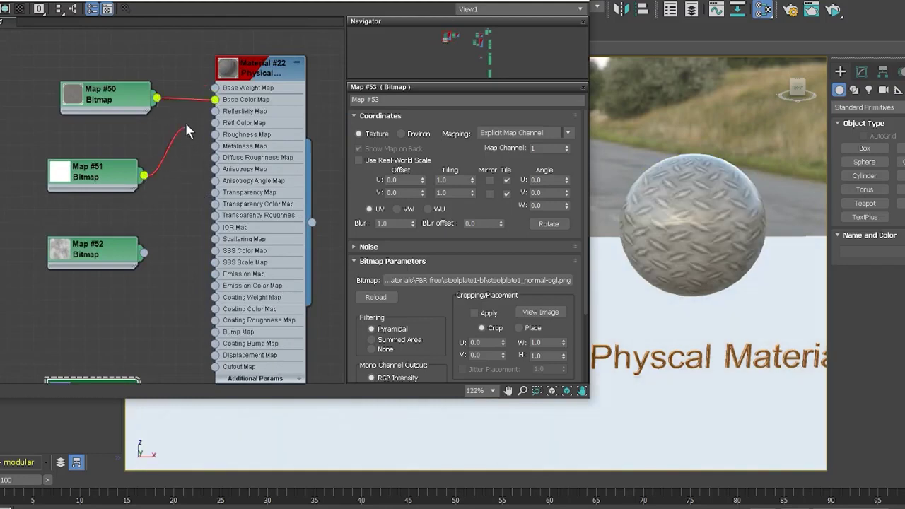
left_click_drag(201, 155, 214, 145)
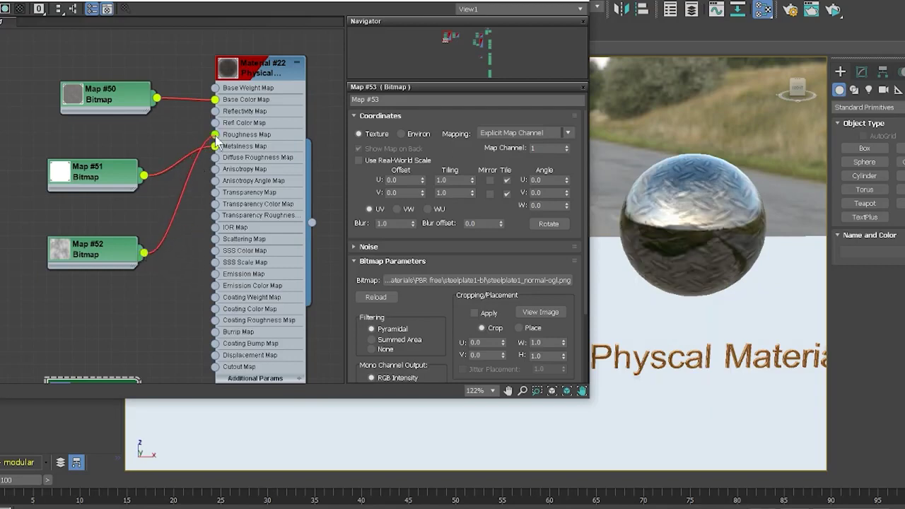
middle_click_drag(191, 350, 188, 246)
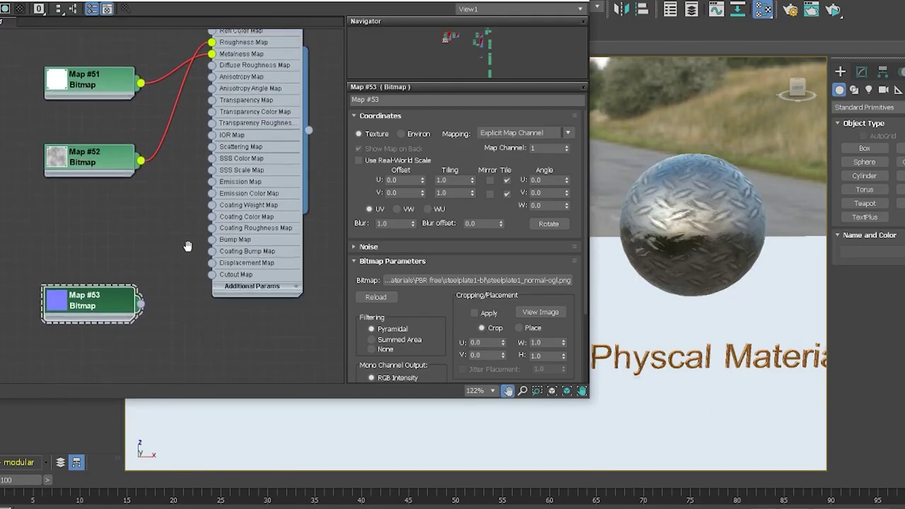
left_click_drag(113, 302, 75, 237)
- Add Normal Bump node Map #54 passing Map #53's normal texture into Material #22's Bump Map
right_click(131, 268)
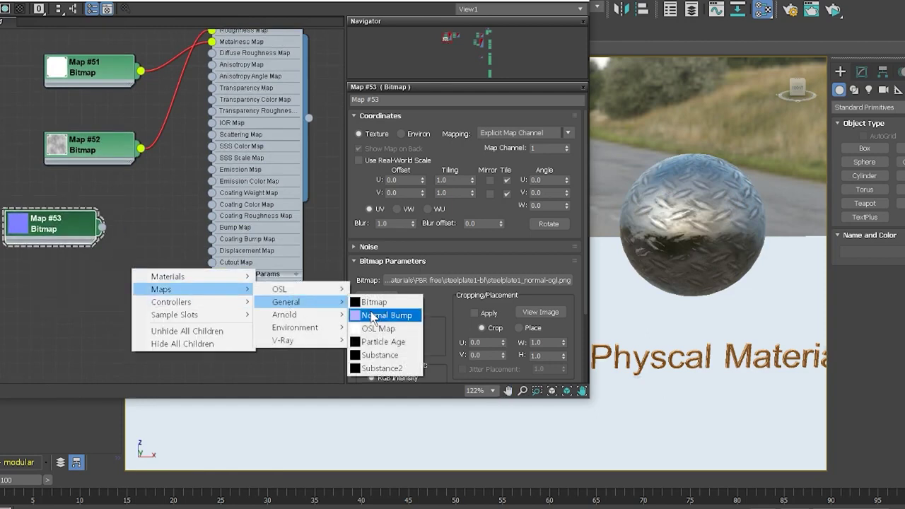
left_click(350, 316)
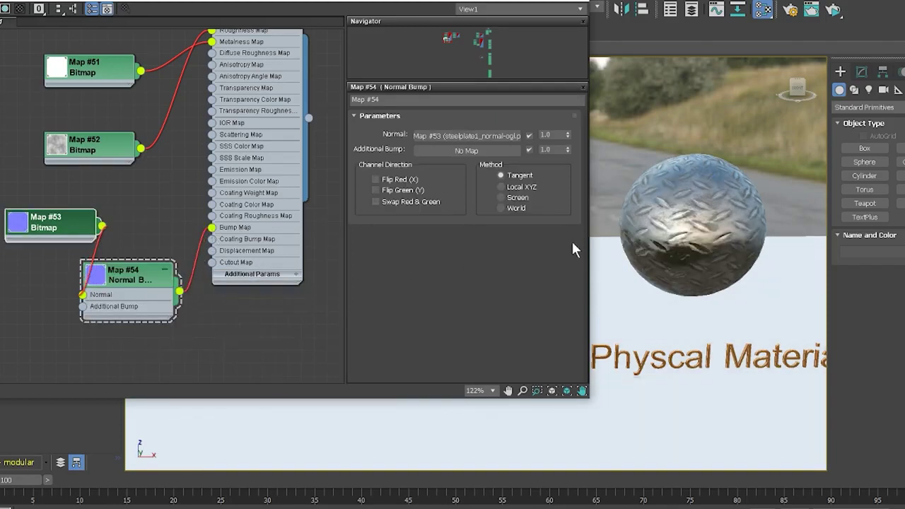
left_click(653, 259)
scroll(124, 288, "down", 2)
scroll(126, 290, "down", 2)
scroll(130, 293, "down", 1)
- Close the Slate editor and frame both steel-plated spheres side by side in the viewport
middle_click_drag(185, 311, 134, 306)
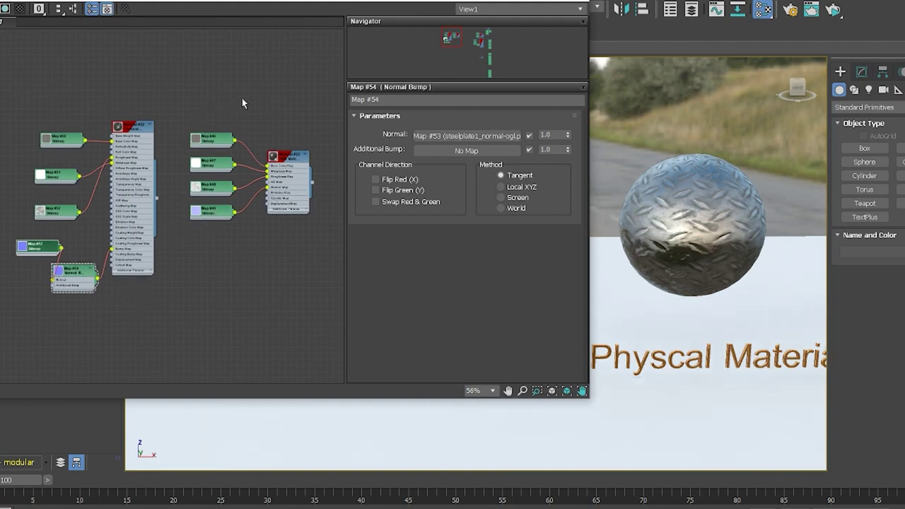
left_click_drag(283, 1, 234, 3)
scroll(559, 353, "down", 3)
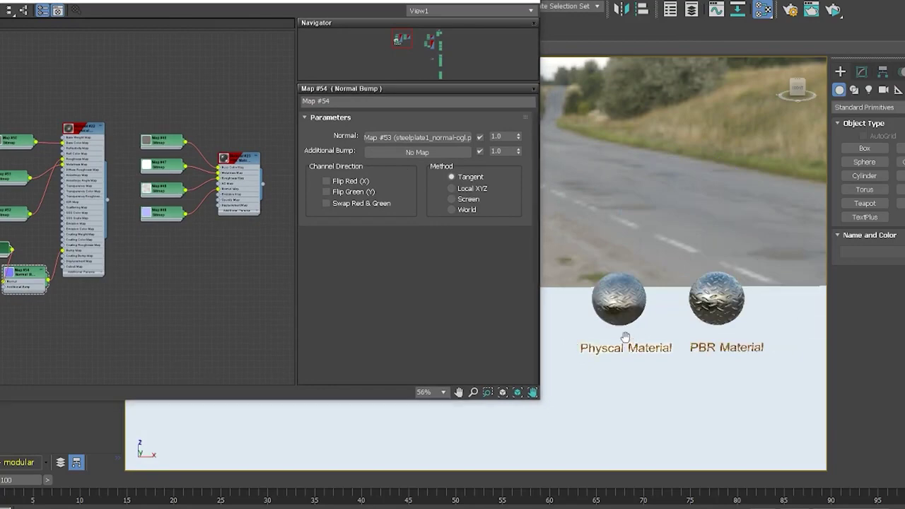
key("m")
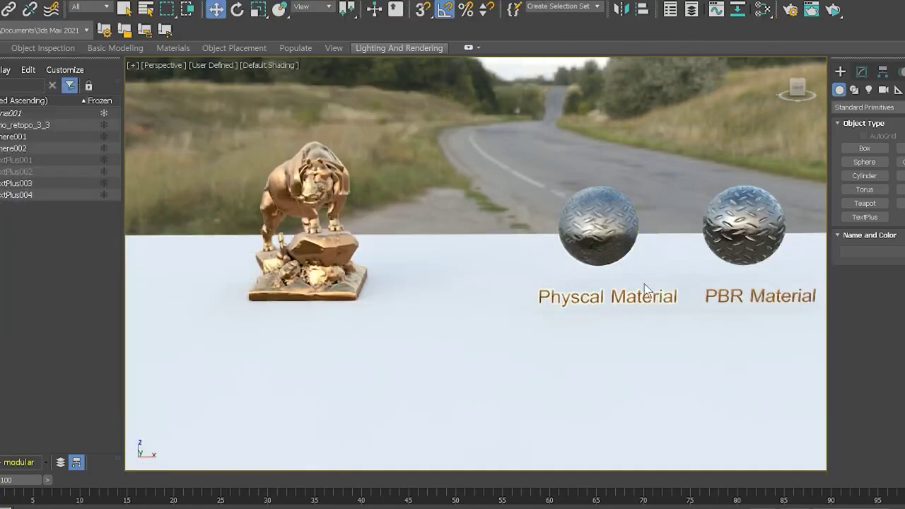
mouse_move(642, 286)
middle_mouse_down()
mouse_move(536, 288)
mouse_move(515, 359)
middle_mouse_up()
scroll(547, 300, "up", 5)
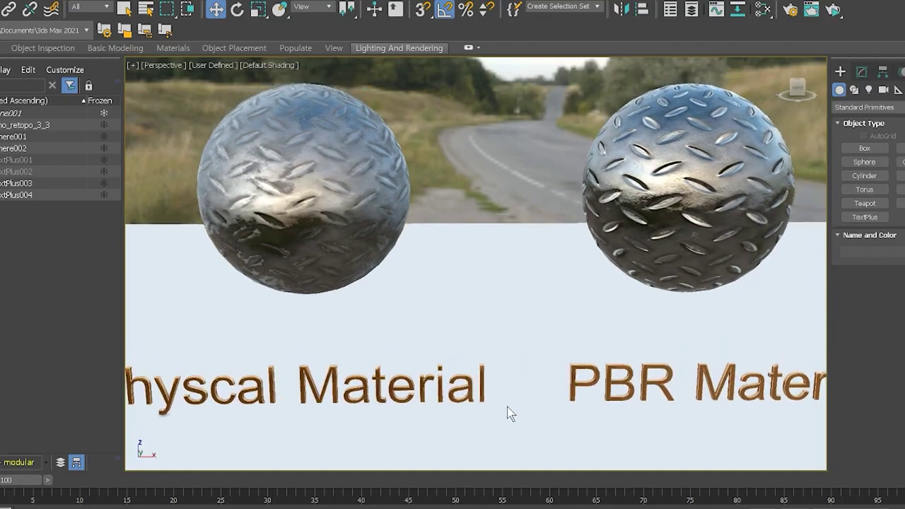
mouse_move(510, 413)
middle_mouse_down("alt")
mouse_move(515, 431)
mouse_move(500, 429)
mouse_move(518, 415)
mouse_move(505, 393)
mouse_move(508, 405)
middle_mouse_up("alt")
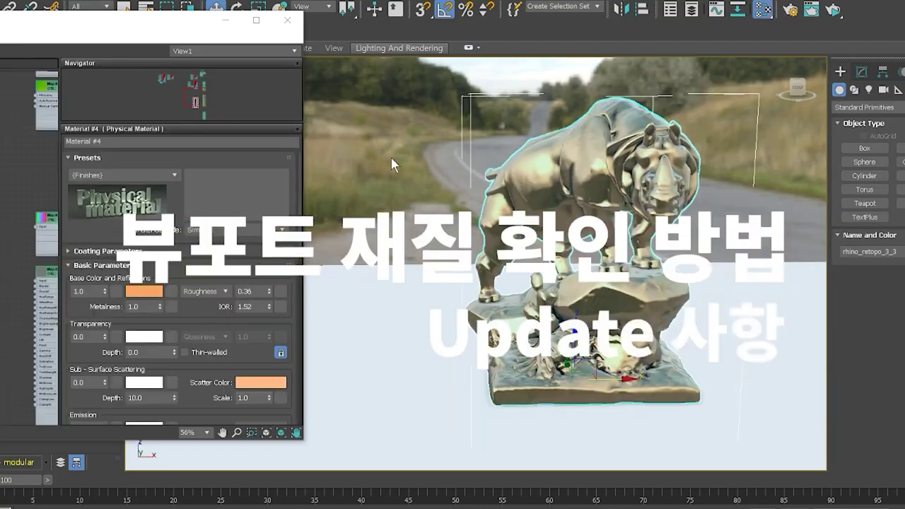
- Lower copper Material #4's roughness from 0.46 for a glossy rhino, then close the editor
left_click(391, 156)
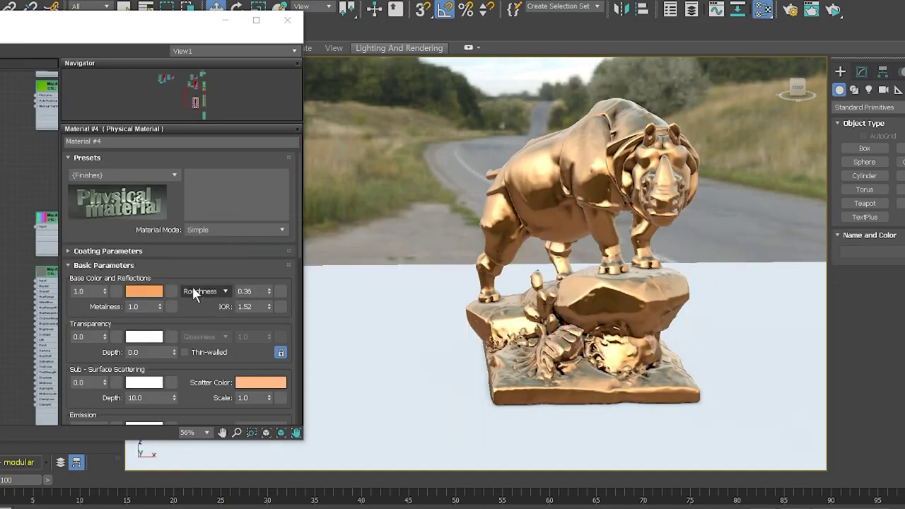
mouse_move(268, 291)
left_mouse_down()
mouse_move(269, 266)
mouse_move(268, 307)
left_mouse_up()
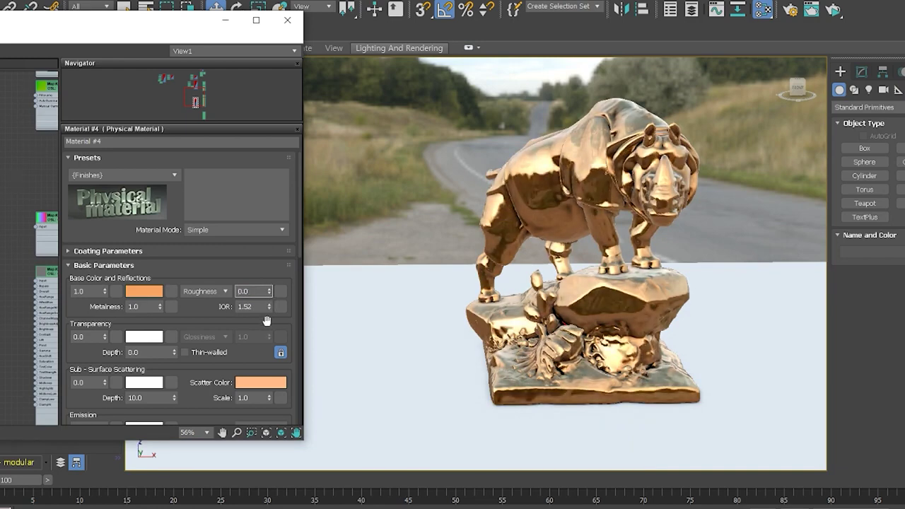
left_click_drag(268, 289, 273, 273)
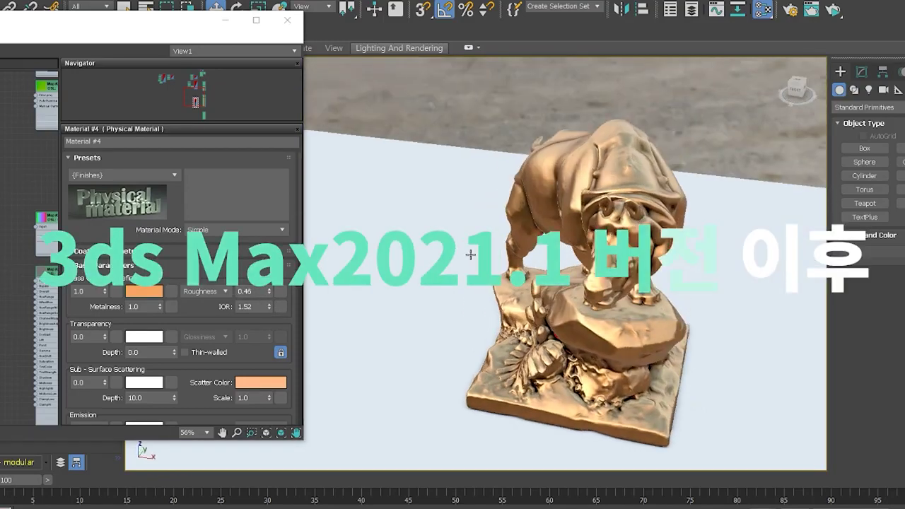
left_click(269, 293)
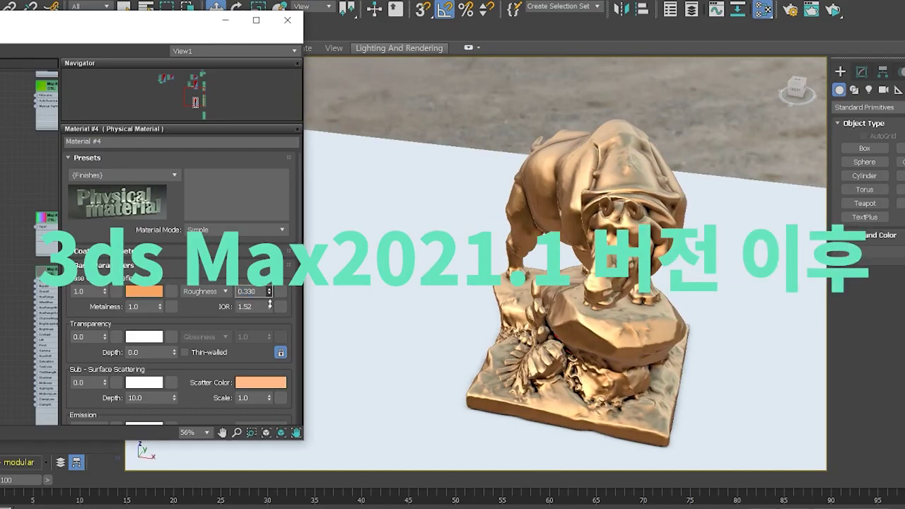
left_click_drag(269, 297, 271, 311)
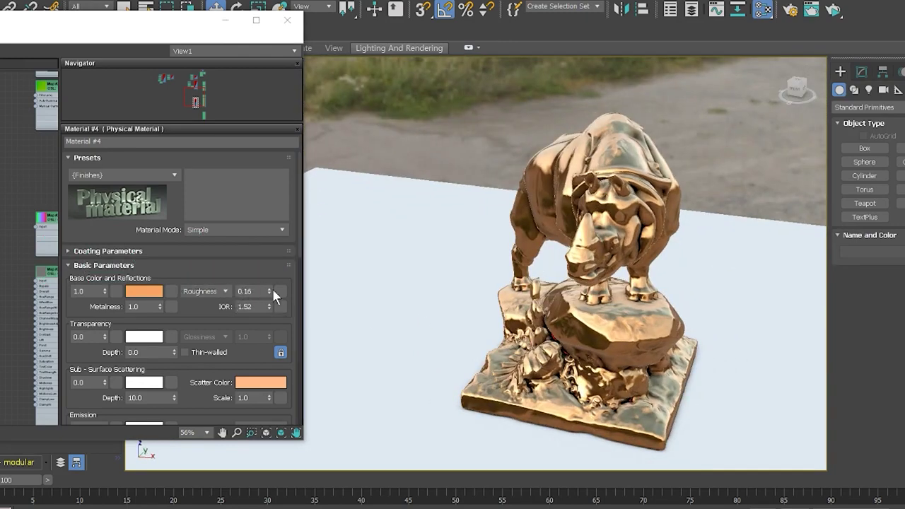
left_click_drag(268, 290, 268, 279)
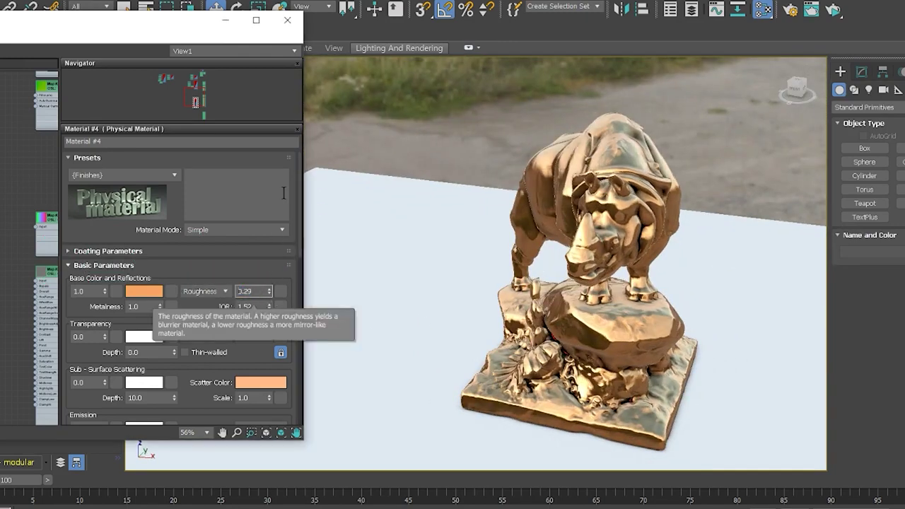
left_click(287, 20)
left_click(216, 65)
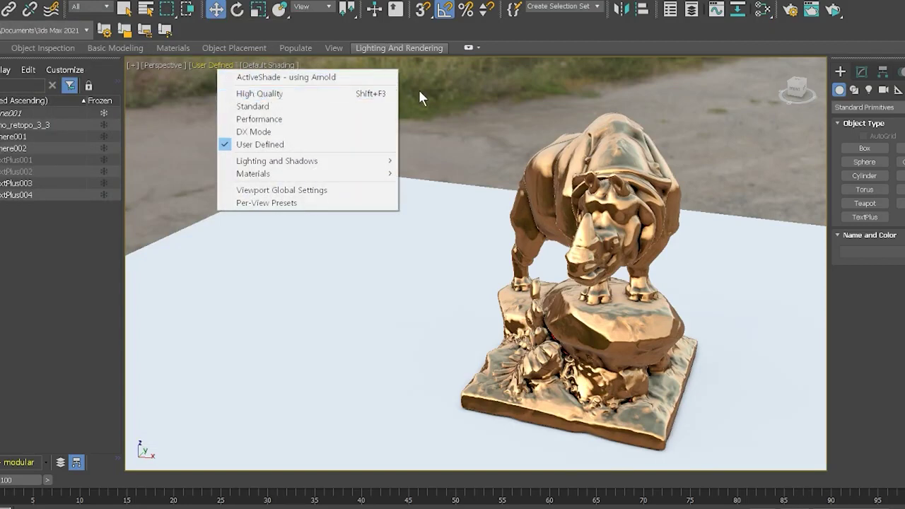
left_click(443, 92)
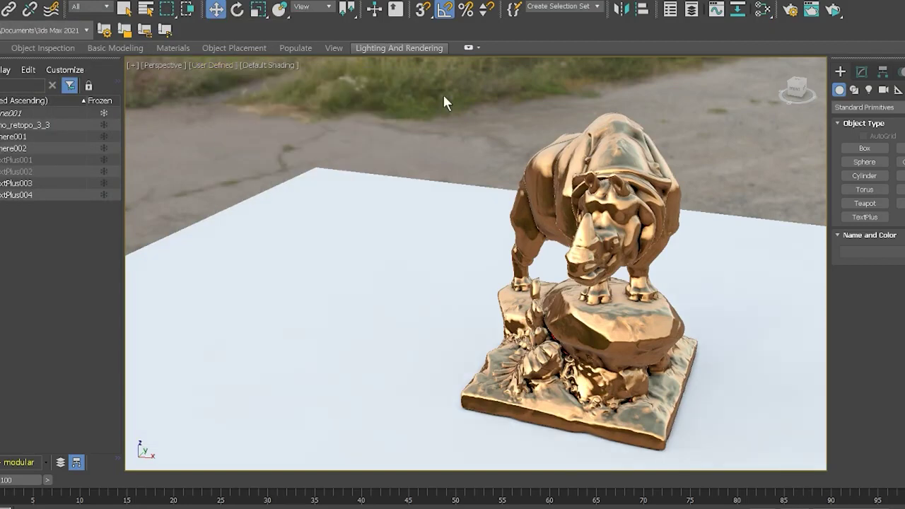
scroll(442, 93, "down", 5)
middle_click_drag(628, 214, 529, 215)
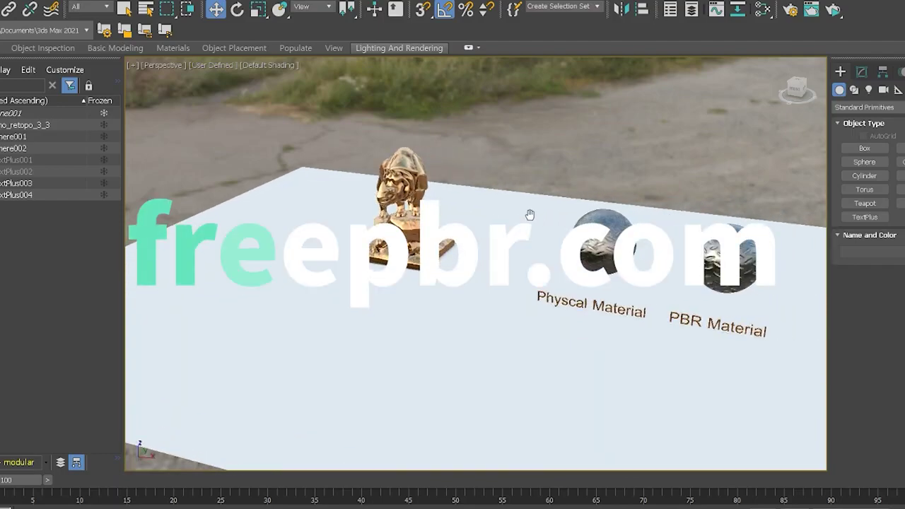
mouse_move(499, 327)
middle_mouse_down("alt")
mouse_move(544, 328)
mouse_move(549, 319)
mouse_move(555, 333)
middle_mouse_up("alt")
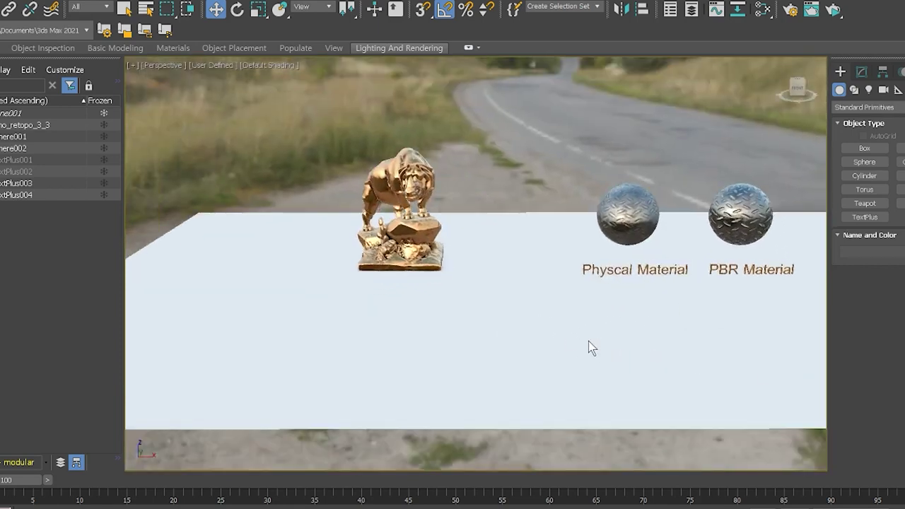
middle_click_drag(701, 295, 640, 309)
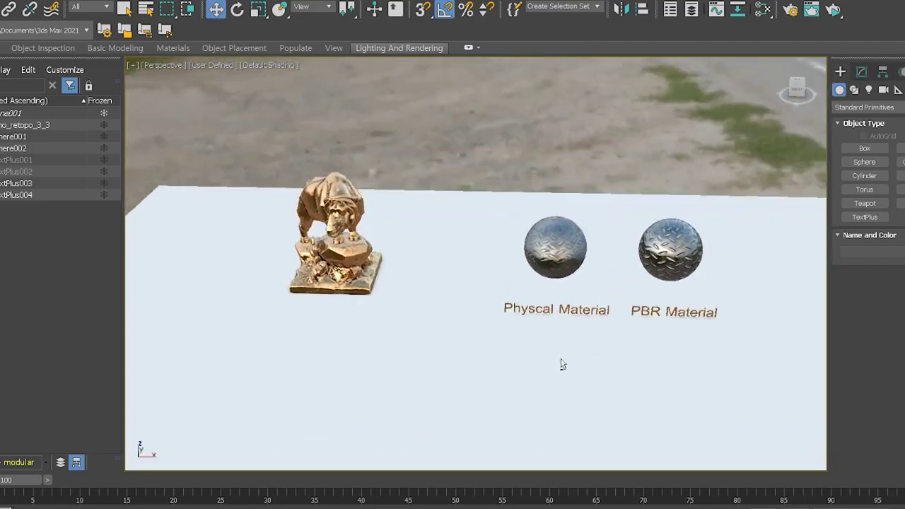